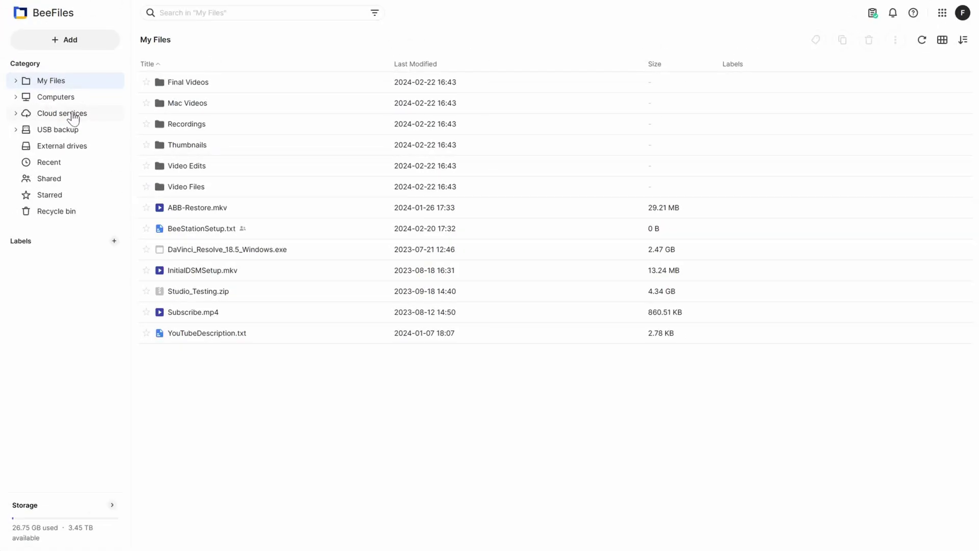
Go to Cloud services and begin adding a new connection to see the cloud provider choices
left_click(72, 114)
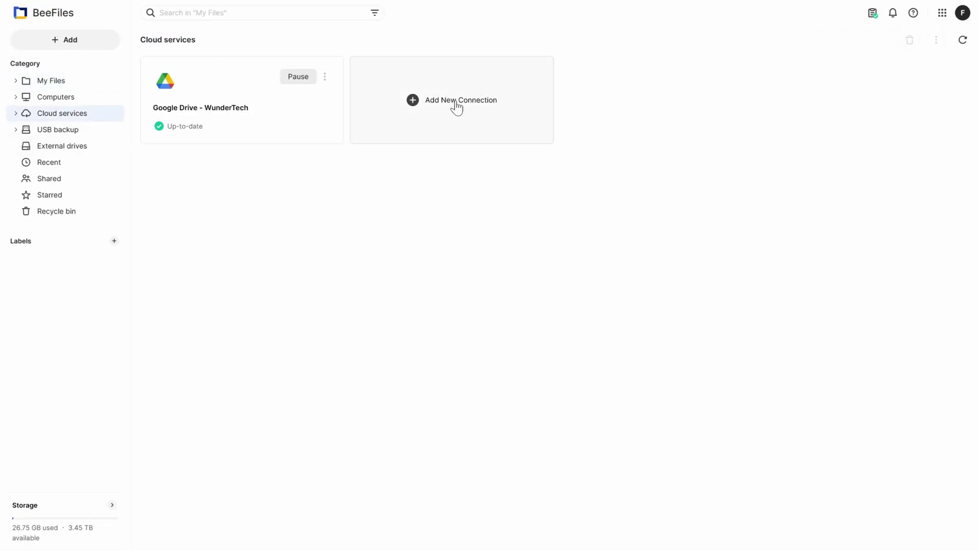
left_click(457, 106)
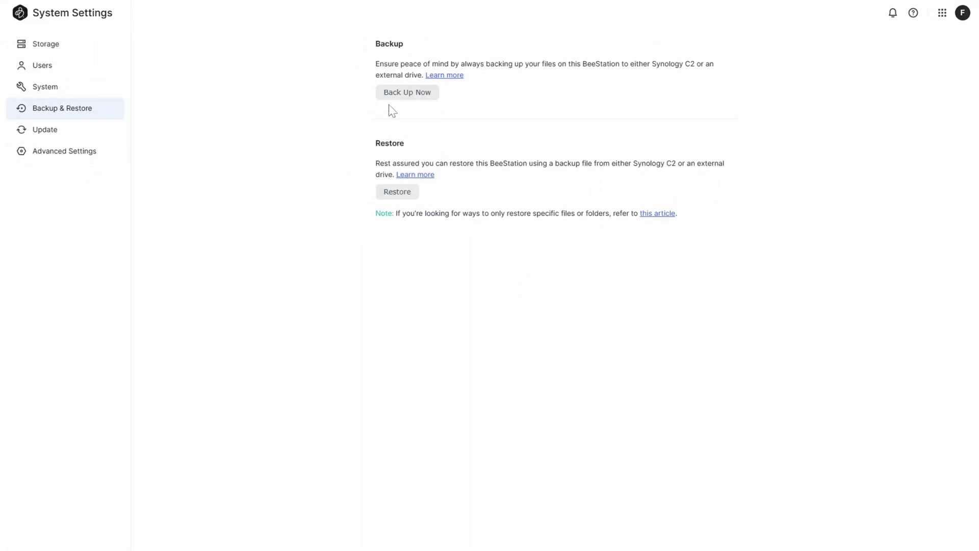
Start Back Up Now to view the available backup locations, then close that dialog
left_click(391, 97)
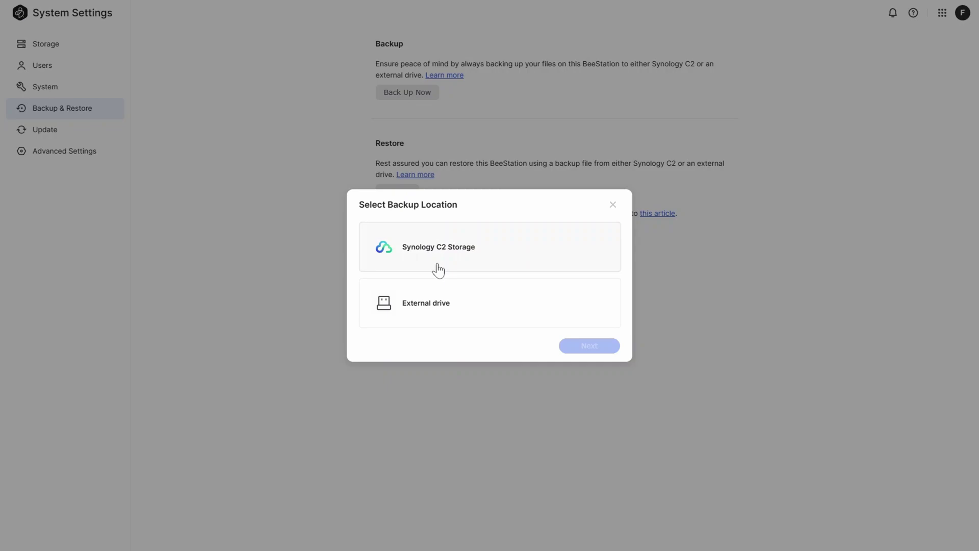
left_click(613, 206)
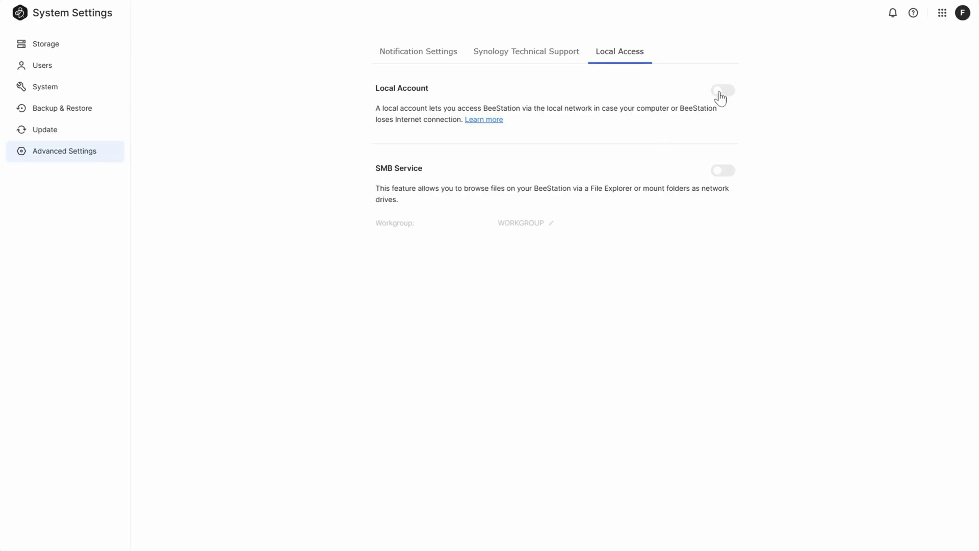
Enable the Local Account with a password, confirm it, and save
left_click(722, 92)
left_click(527, 255)
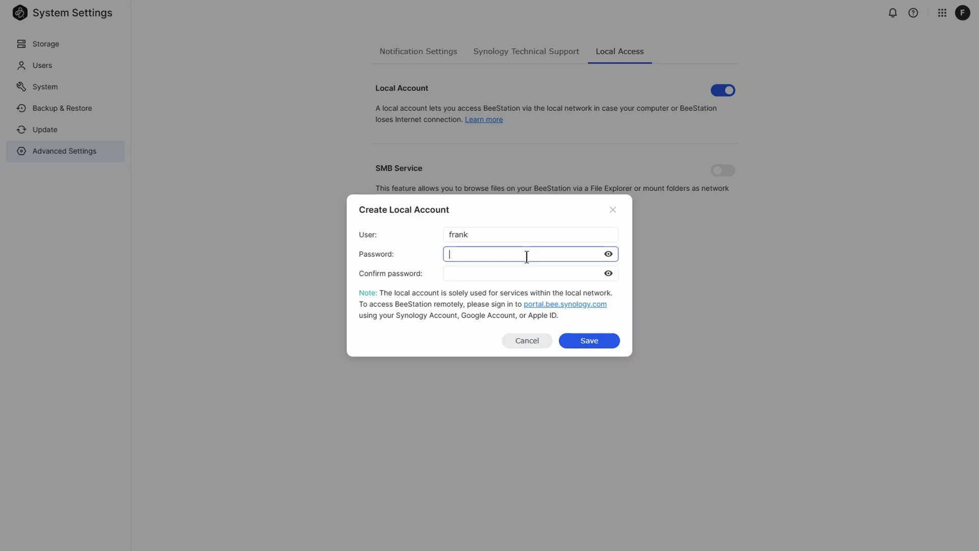
type("a•••••••••••")
key("Tab")
type("••")
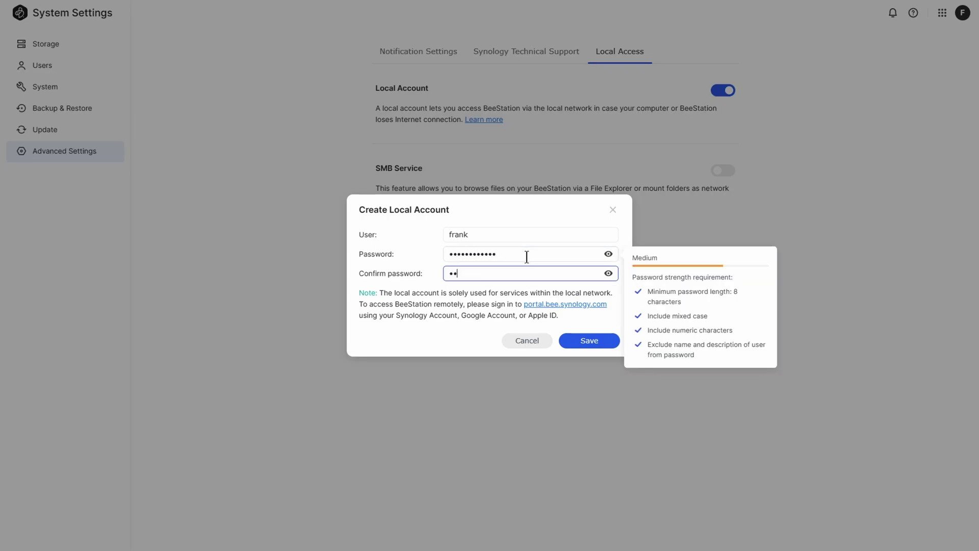
type("••••••••••")
left_click(586, 340)
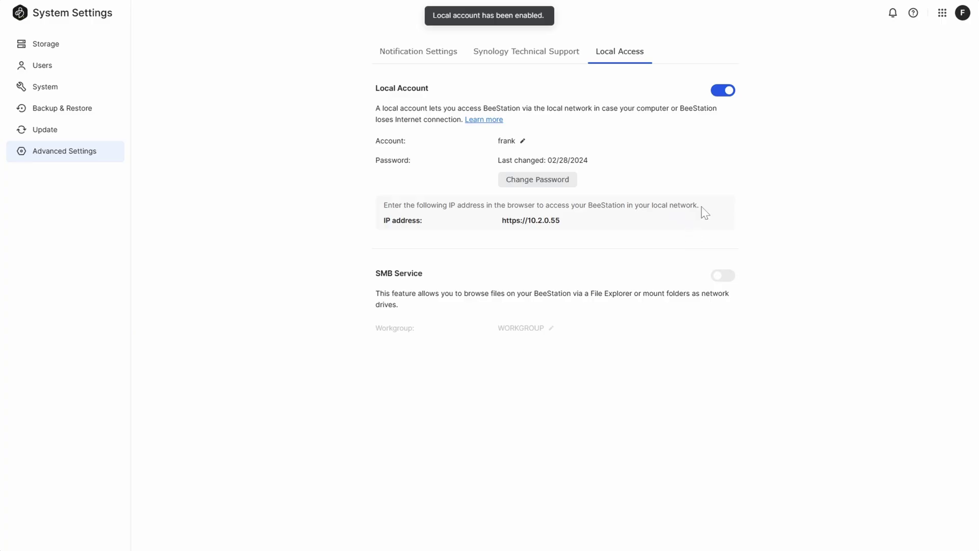
Turn on the SMB Service, acknowledging the photo upload warning with Got It and Continue
left_click(727, 275)
left_click(352, 317)
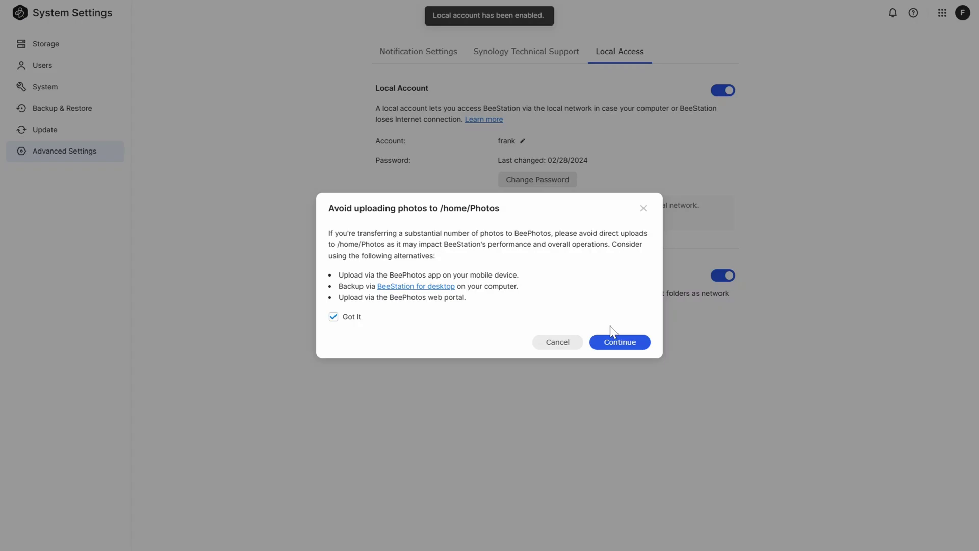
left_click(611, 340)
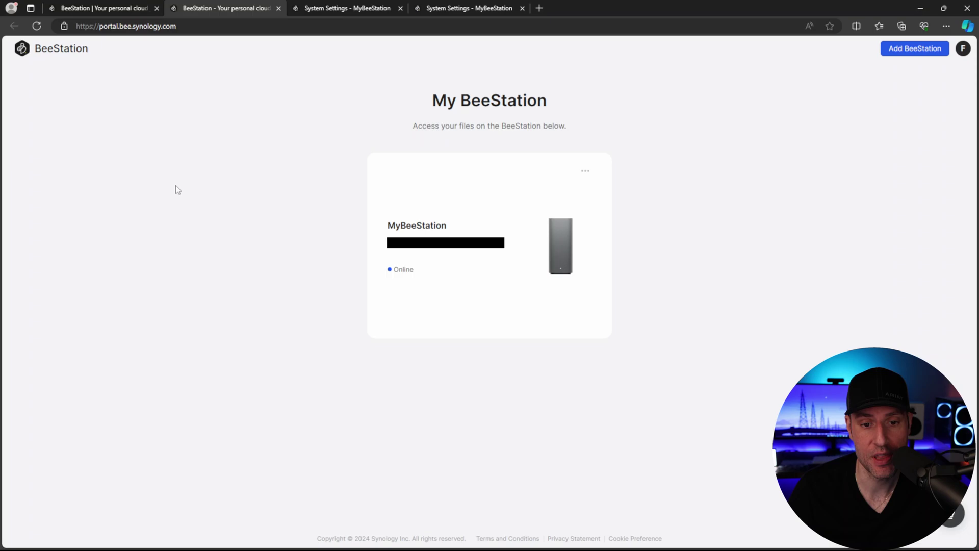
Open System settings from the MyBeeStation card's options menu
mouse_move(571, 192)
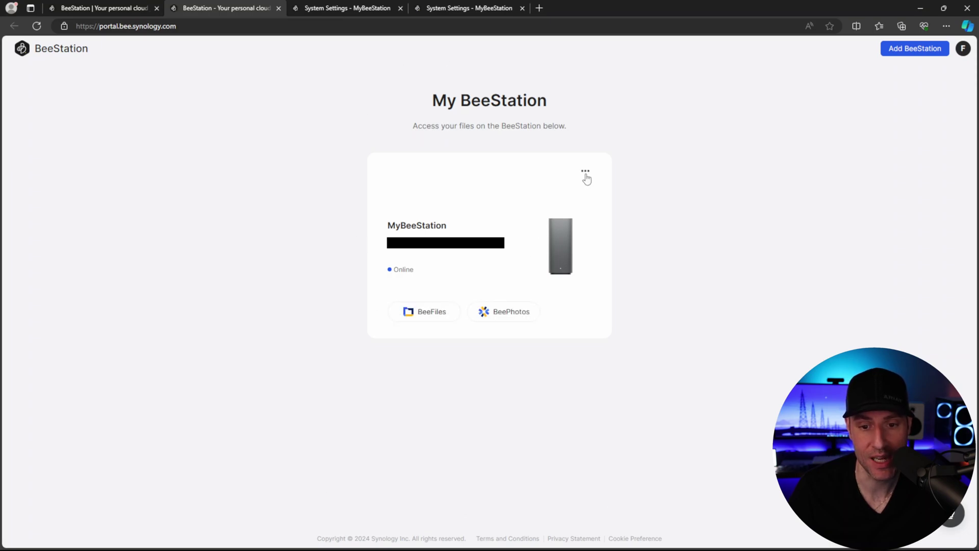
left_click(585, 173)
left_click(605, 206)
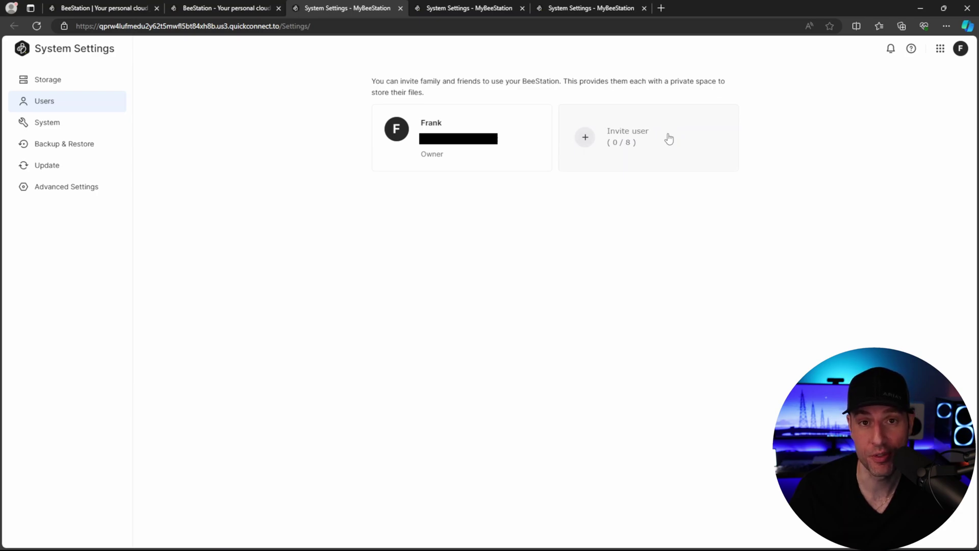
Switch on Keep my BeeStation up to date under Update, then return to the portal tab
left_click(64, 144)
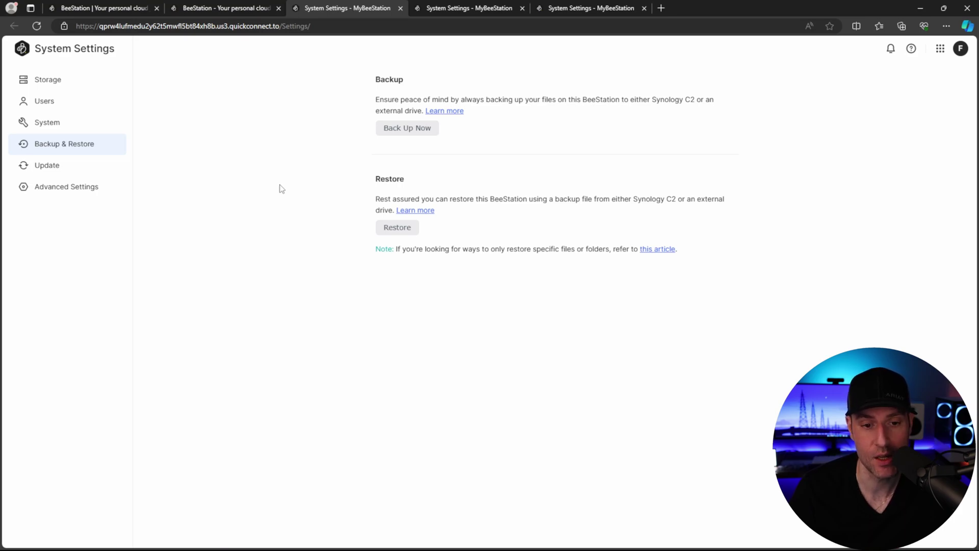
left_click(81, 166)
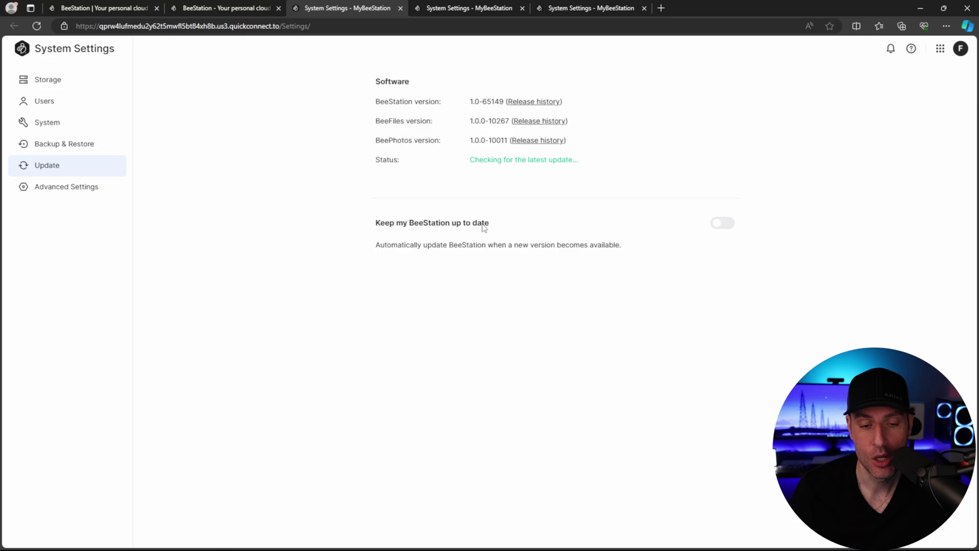
left_click(715, 224)
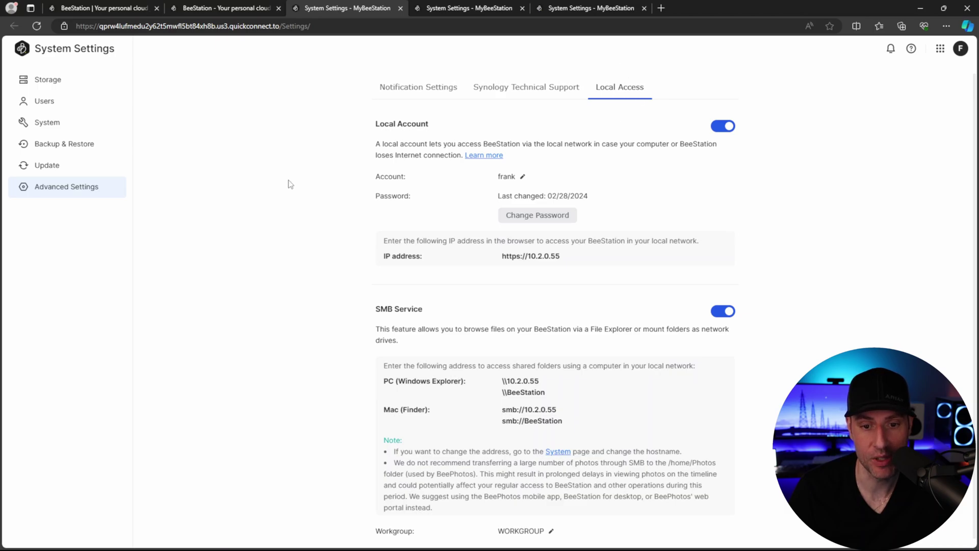
key("ctrl+Tab")
left_click(244, 8)
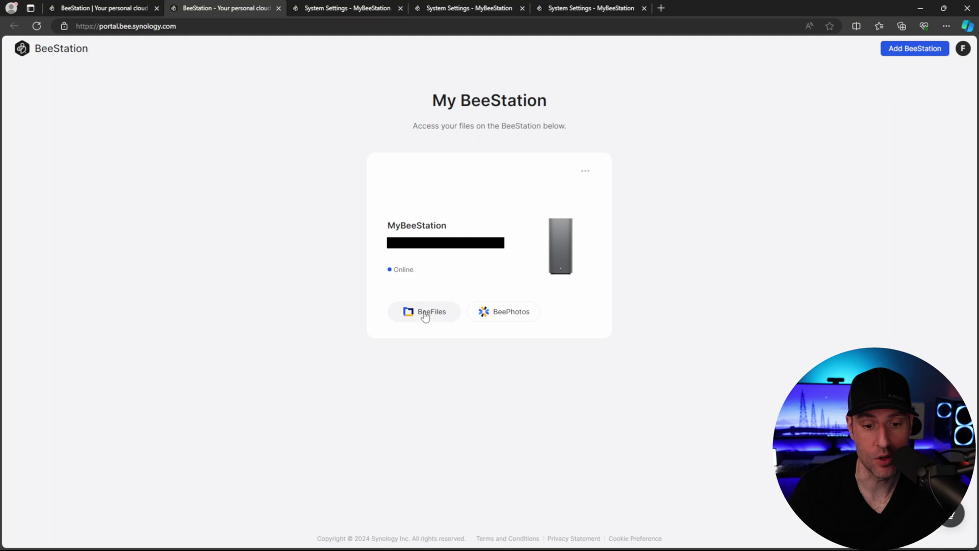
Open BeeFiles, browse GMKtec-W11's empty Desktop folder, and go back to Computers
left_click(427, 312)
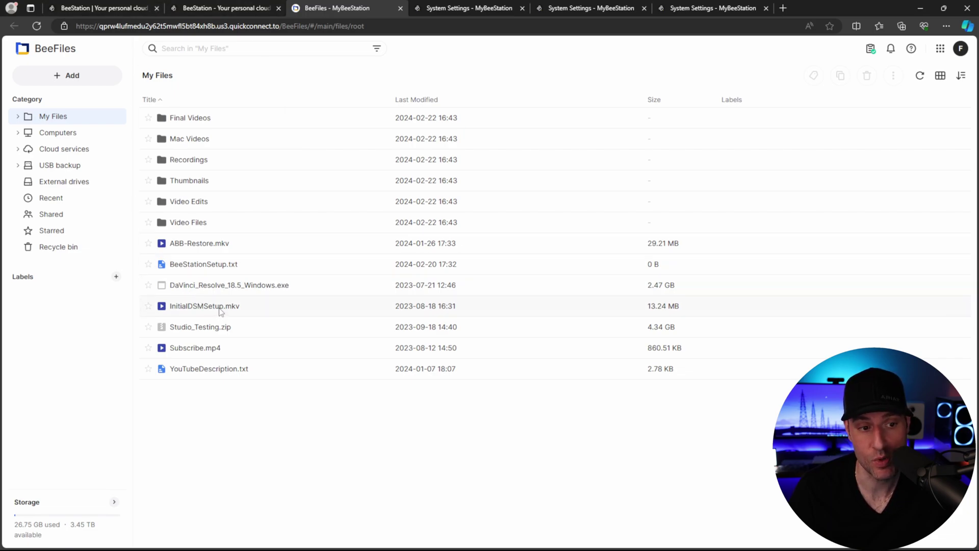
left_click(80, 135)
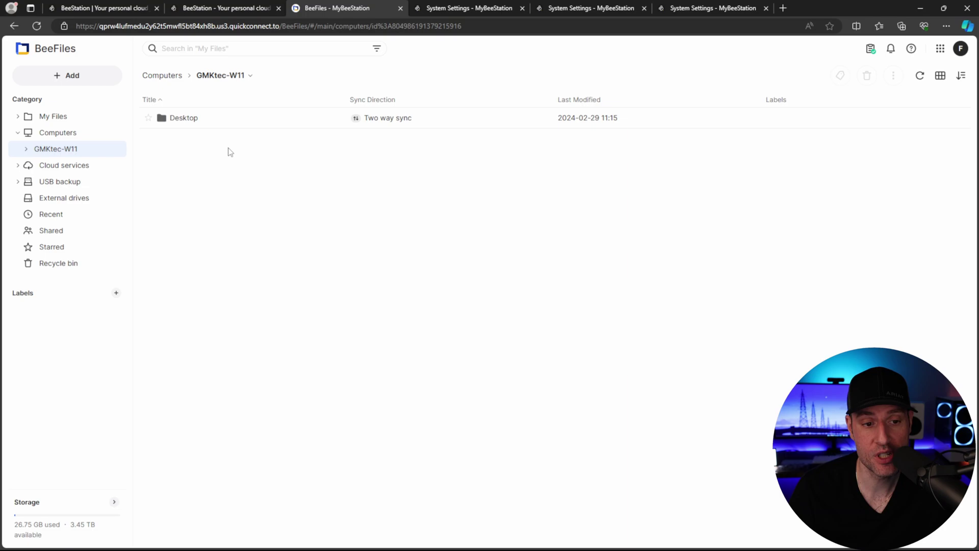
double_click(202, 118)
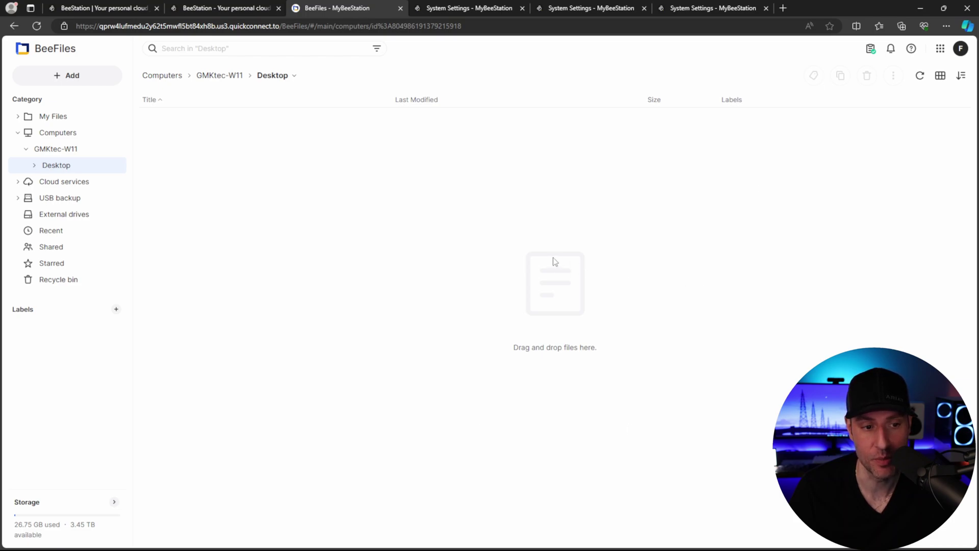
left_click(174, 78)
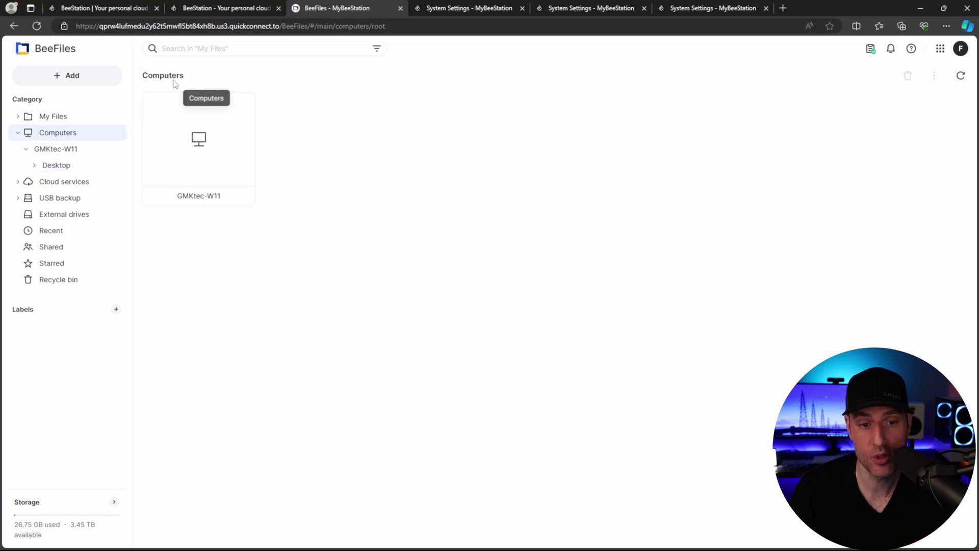
Browse the BeeStation Data folder in Google Drive - WunderTech, then view the USB backup page
left_click(80, 188)
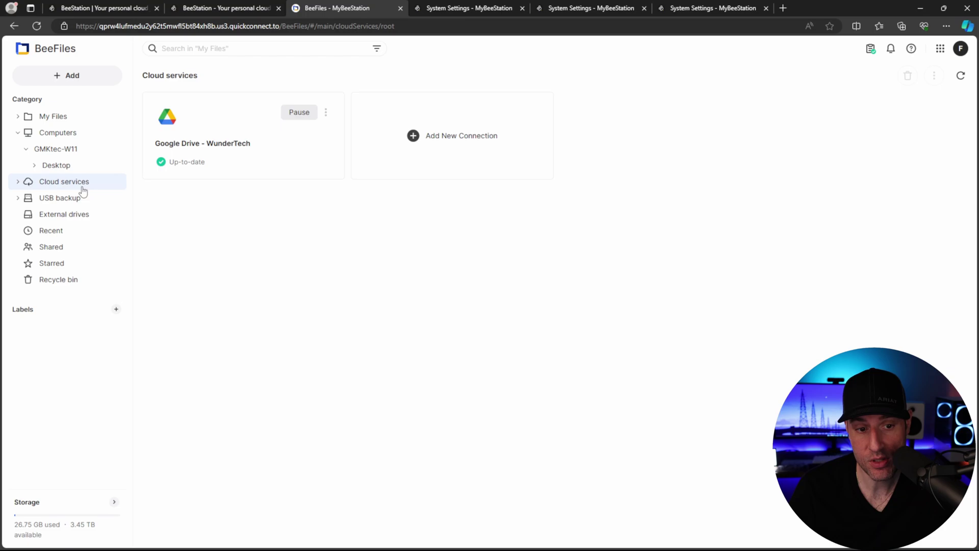
left_click(216, 129)
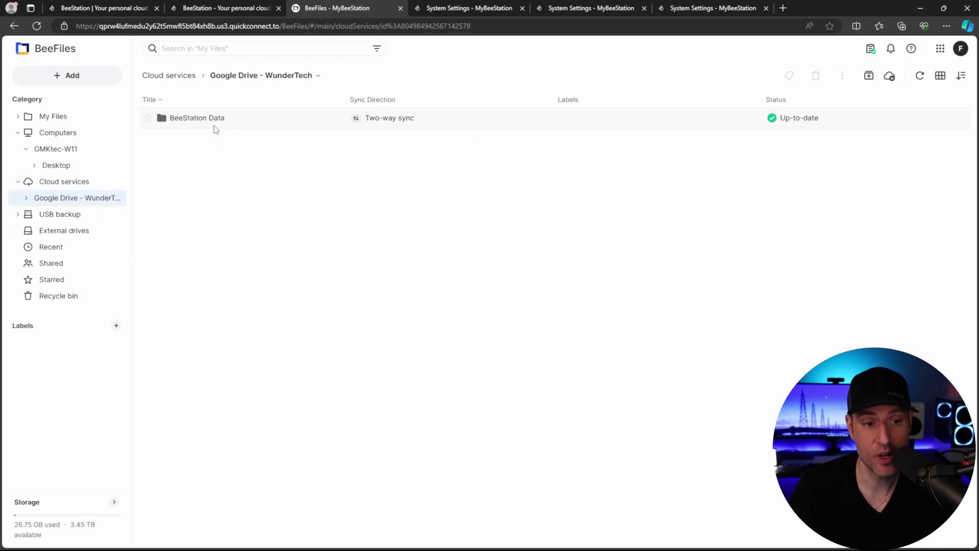
left_click(189, 77)
left_click(207, 148)
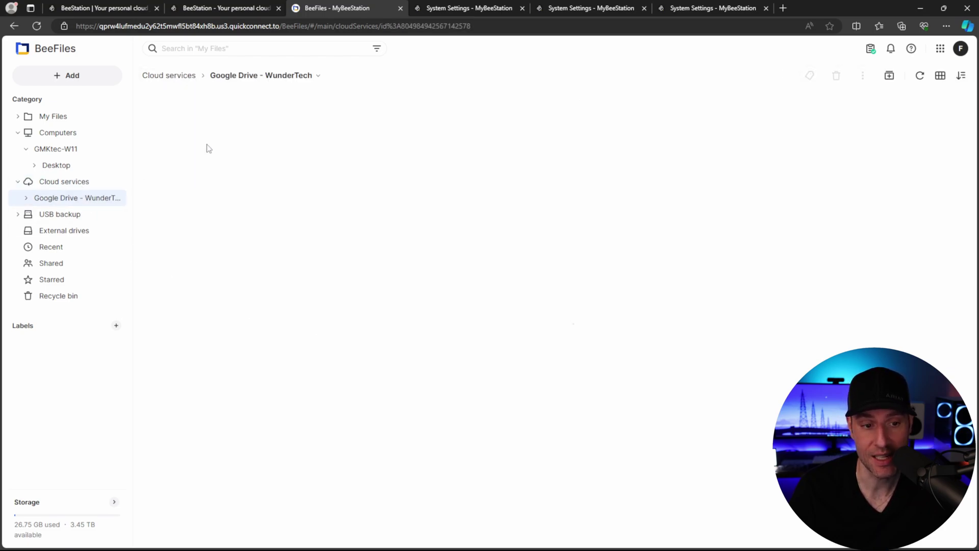
left_click(192, 118)
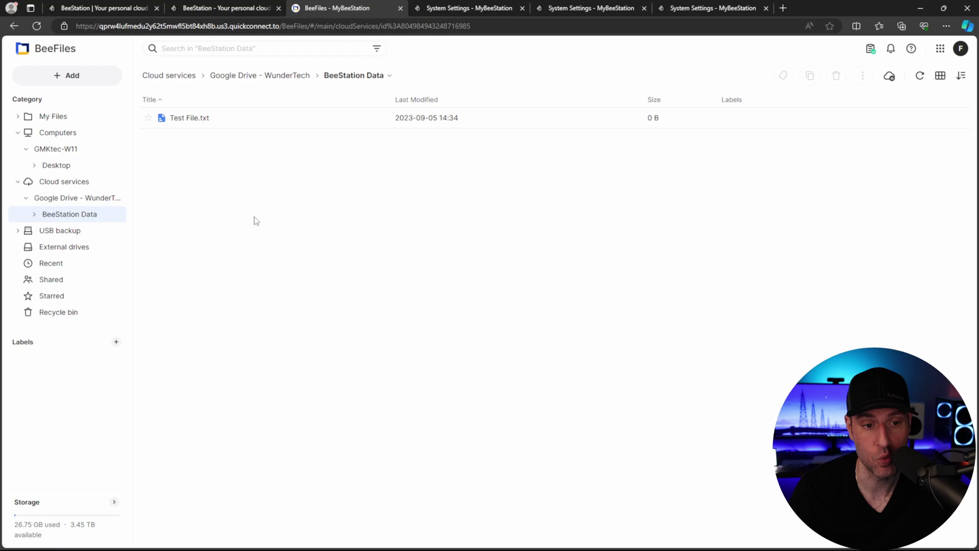
left_click(71, 233)
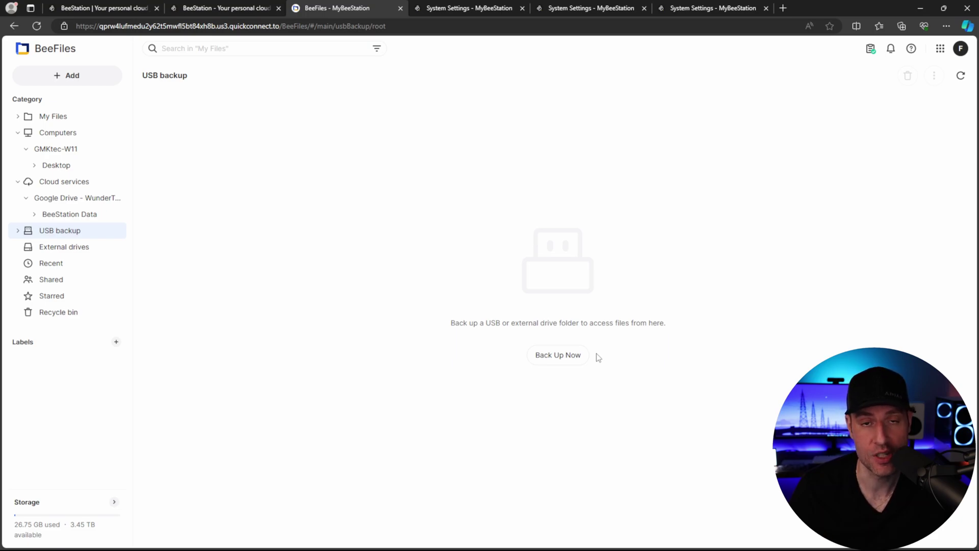
Open the BeeDrive BDS70-1T card under External drives to list its contents
left_click(77, 248)
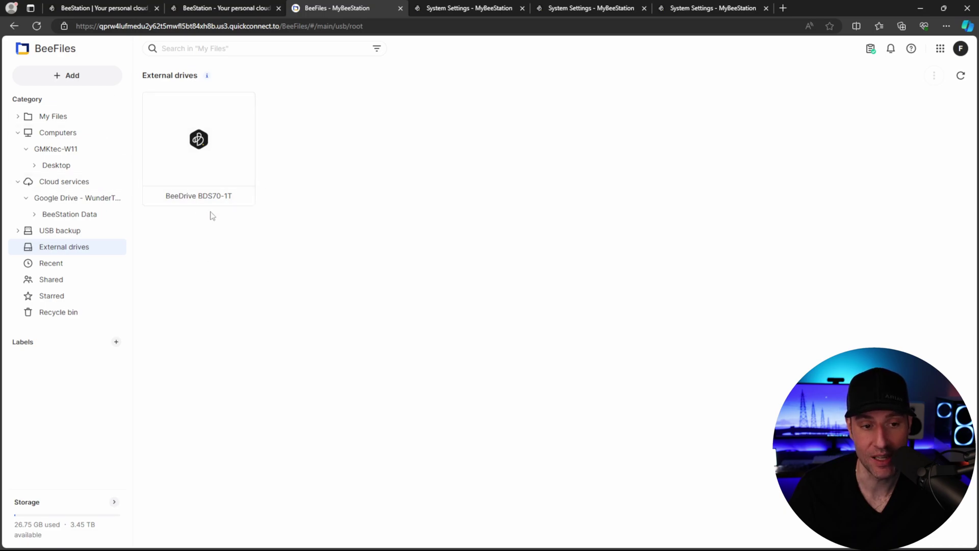
double_click(204, 171)
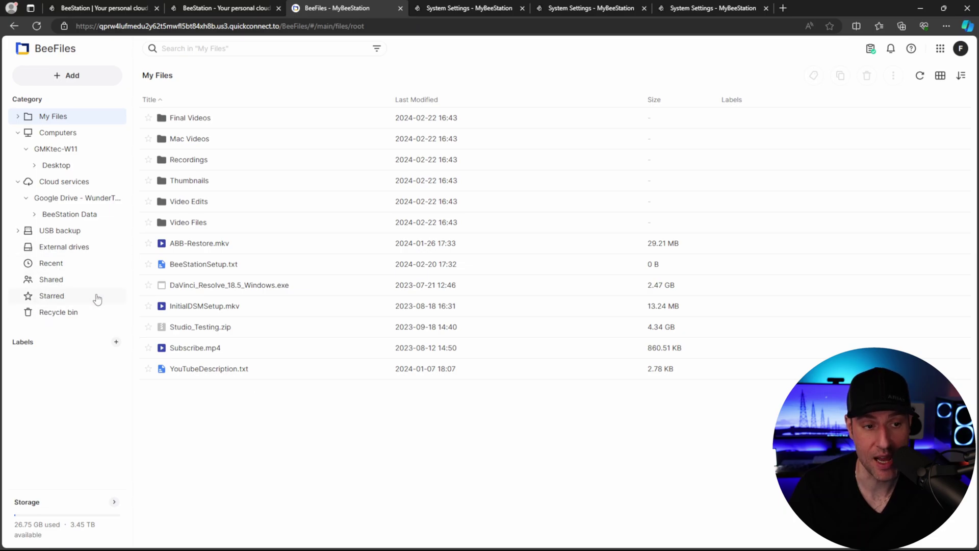
Enable and copy a sharing link for BeeStationSetup.txt, leaving Link Protection unchanged
right_click(247, 269)
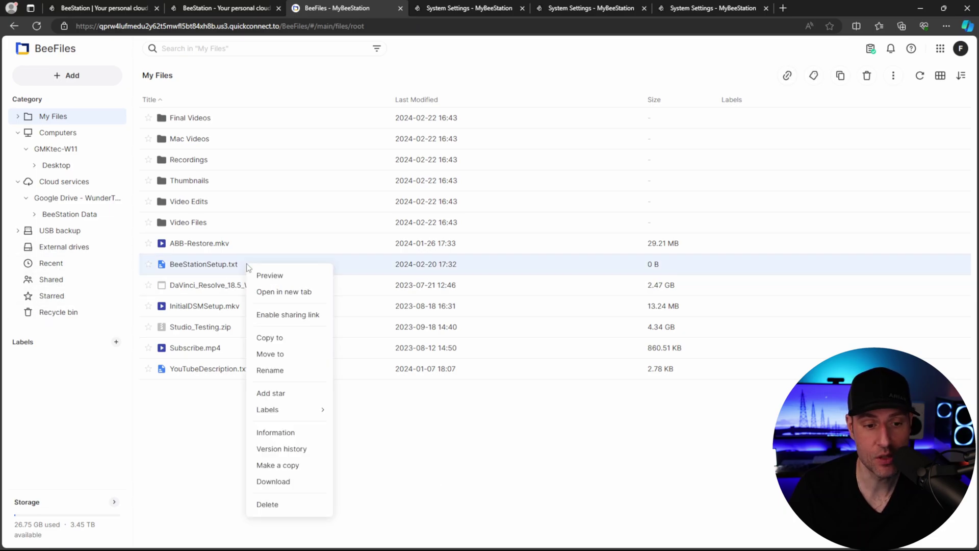
left_click(295, 313)
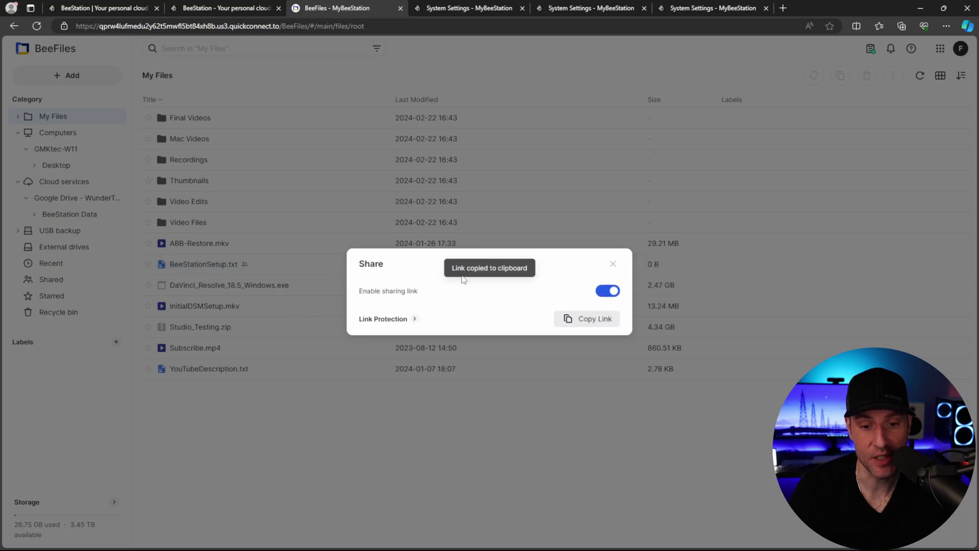
left_click(571, 320)
left_click(414, 321)
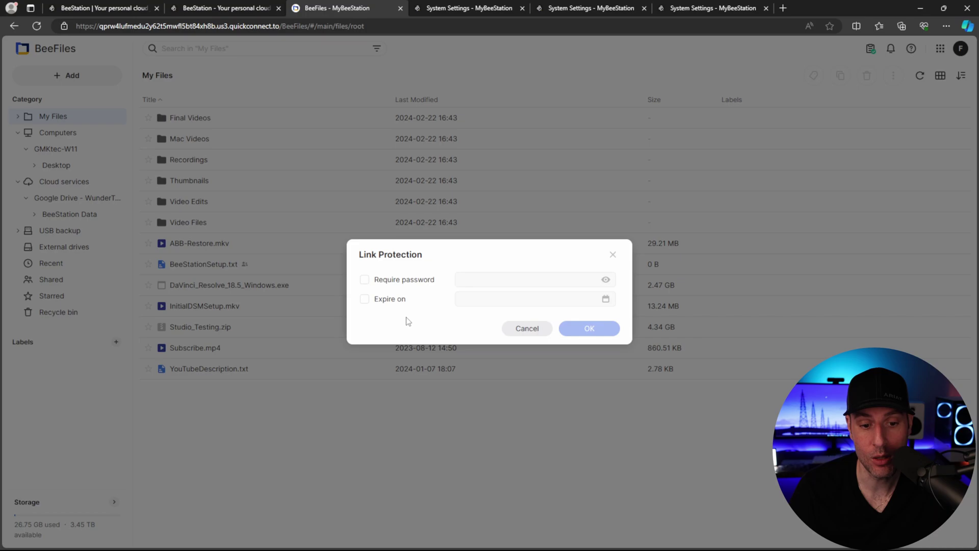
left_click(613, 255)
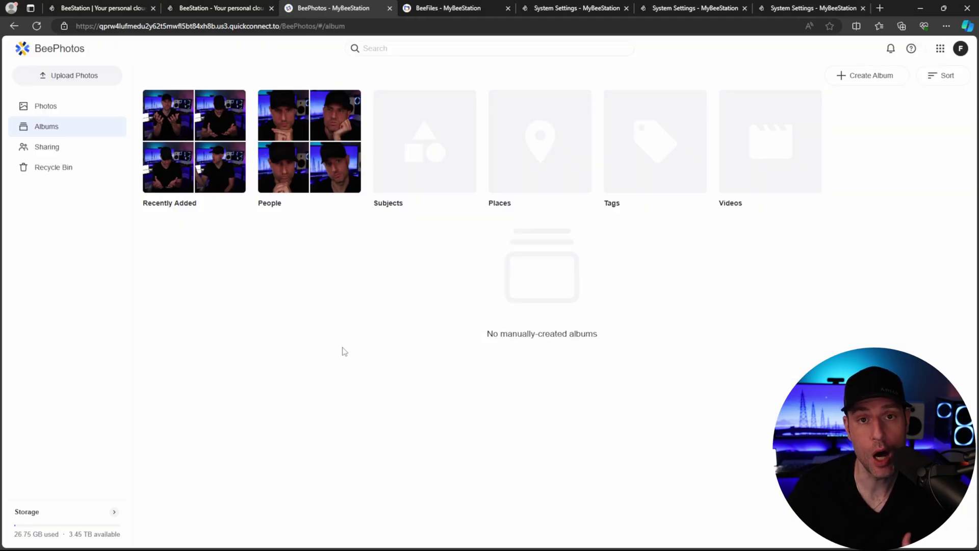
Check the Upload Photos options in BeePhotos and dismiss them
left_click(53, 79)
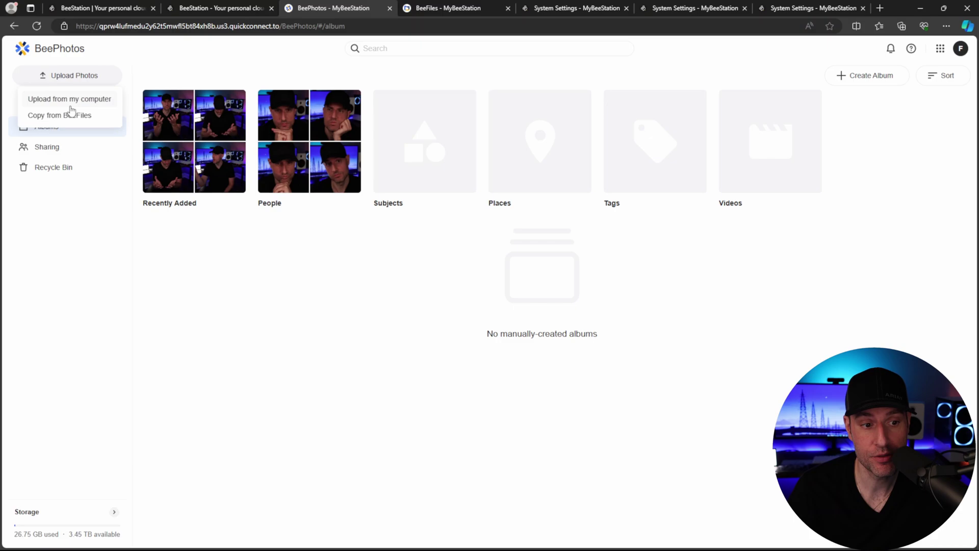
left_click(421, 363)
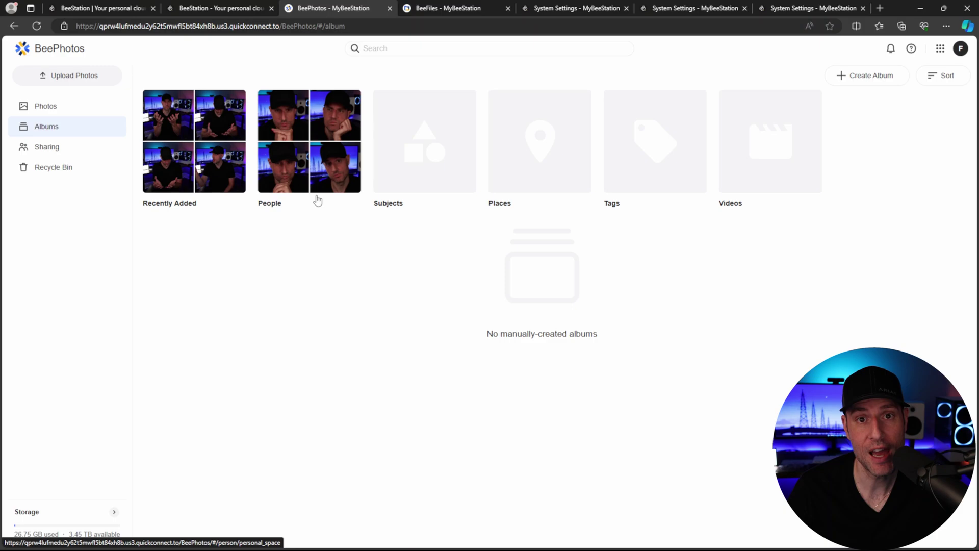
In the People album, show all faces and merge the second face into the already-named top person
left_click(312, 181)
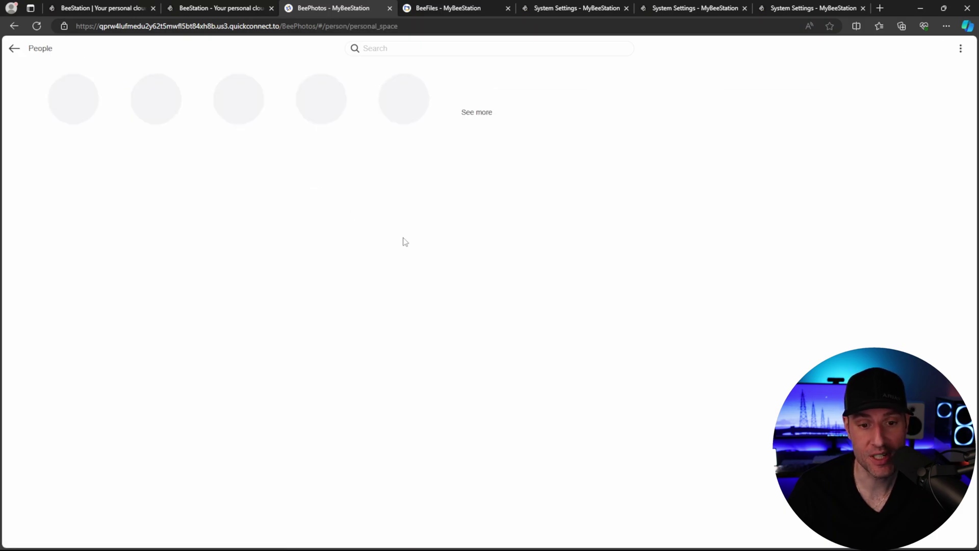
left_click(498, 113)
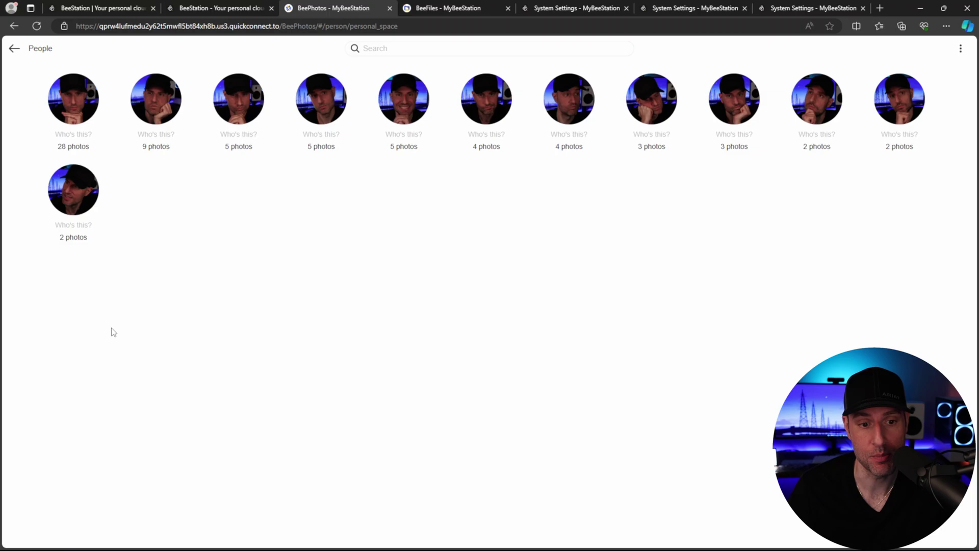
left_click(157, 133)
left_click(166, 198)
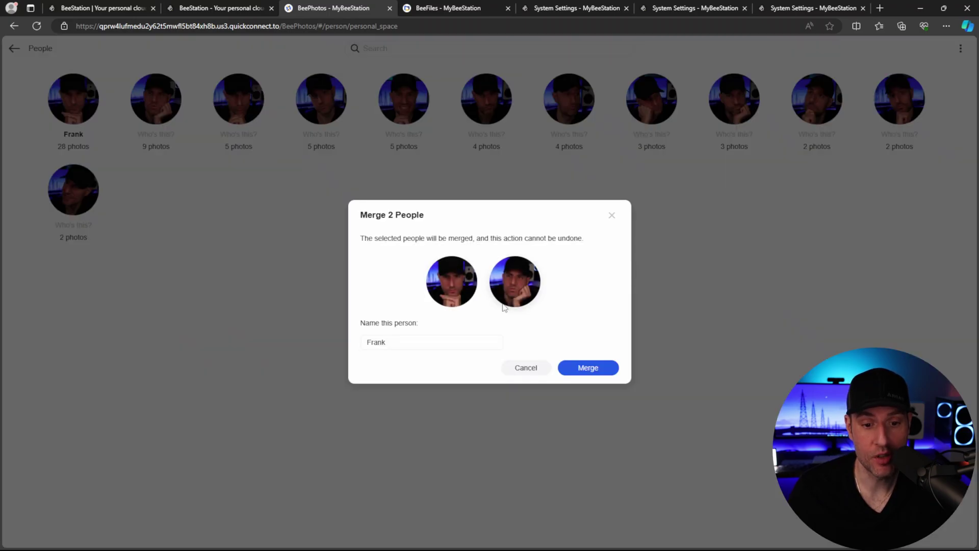
left_click(601, 375)
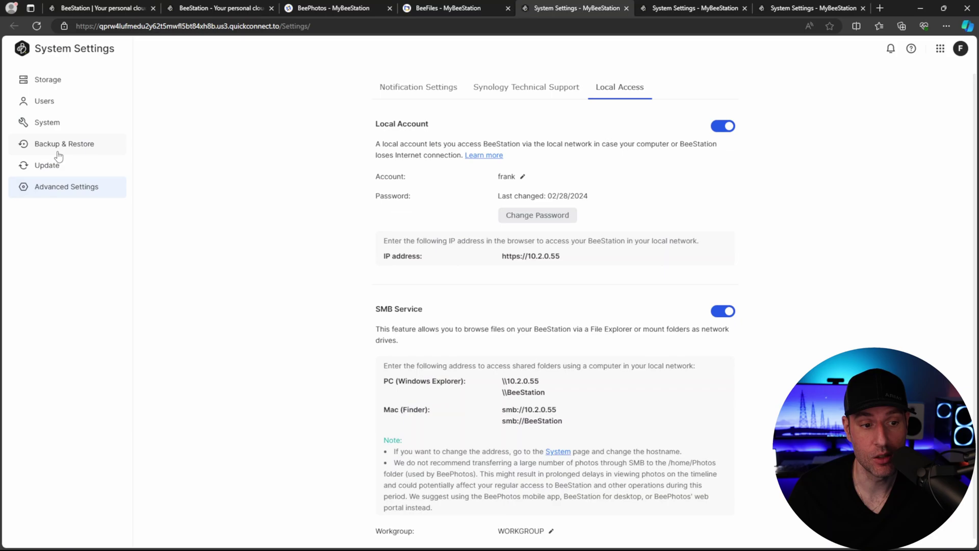
Review a Back Up Now to the External drive scheduled Everyday at 00:00, then close without saving
left_click(57, 147)
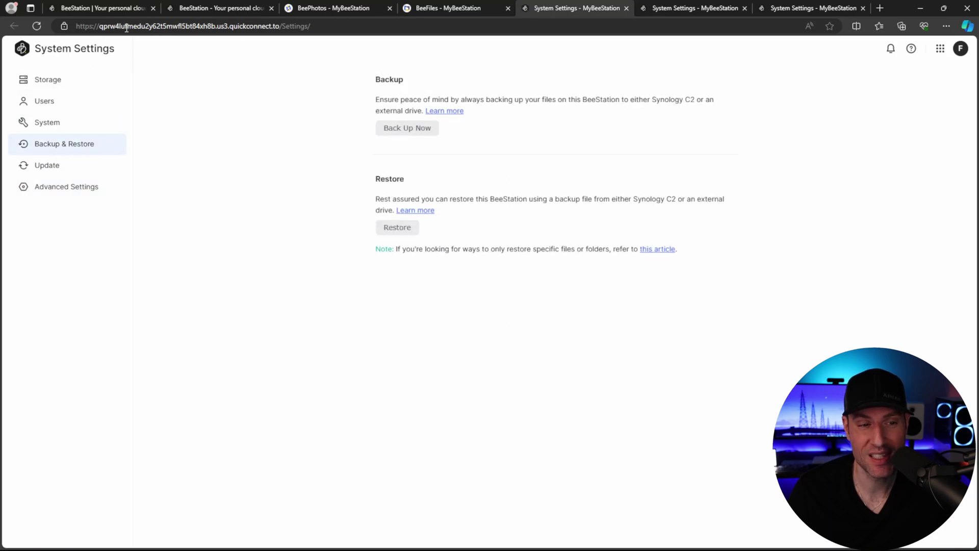
left_click(406, 130)
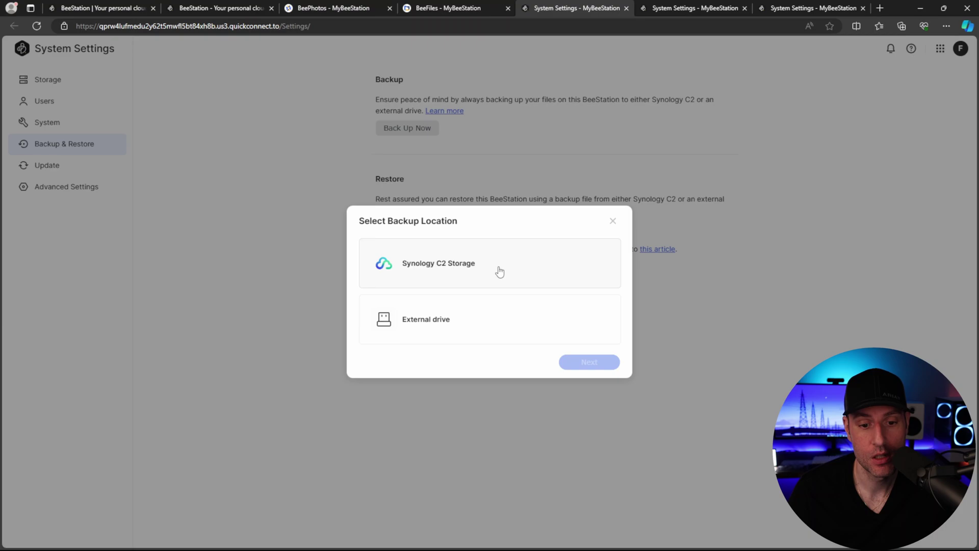
left_click(436, 322)
left_click(566, 363)
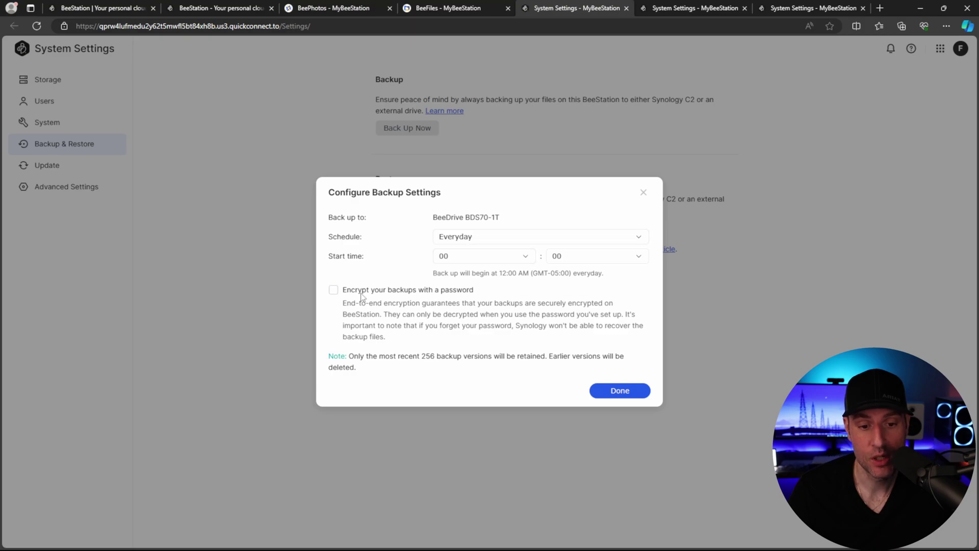
left_click(462, 264)
left_click(463, 265)
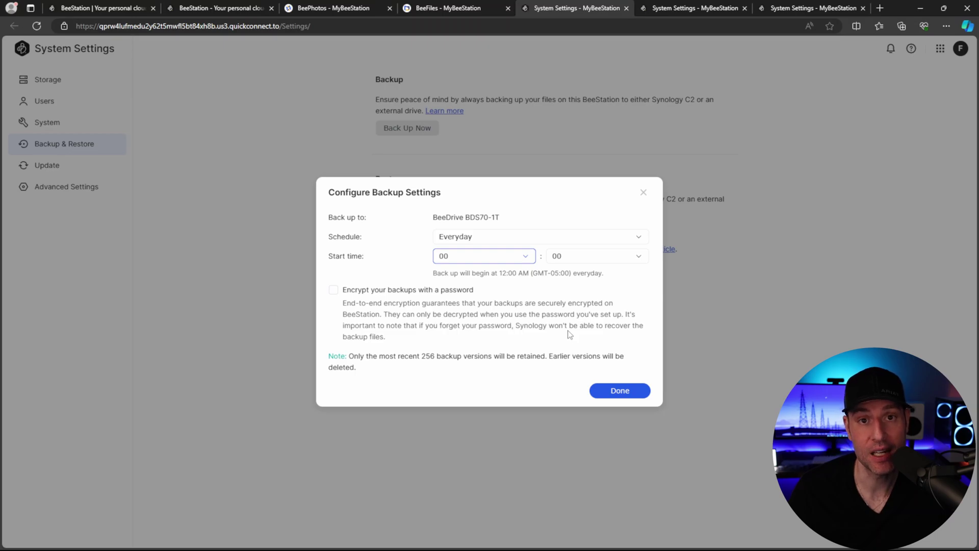
left_click(643, 192)
Start Back Up Now again to return to choosing a backup location
left_click(431, 137)
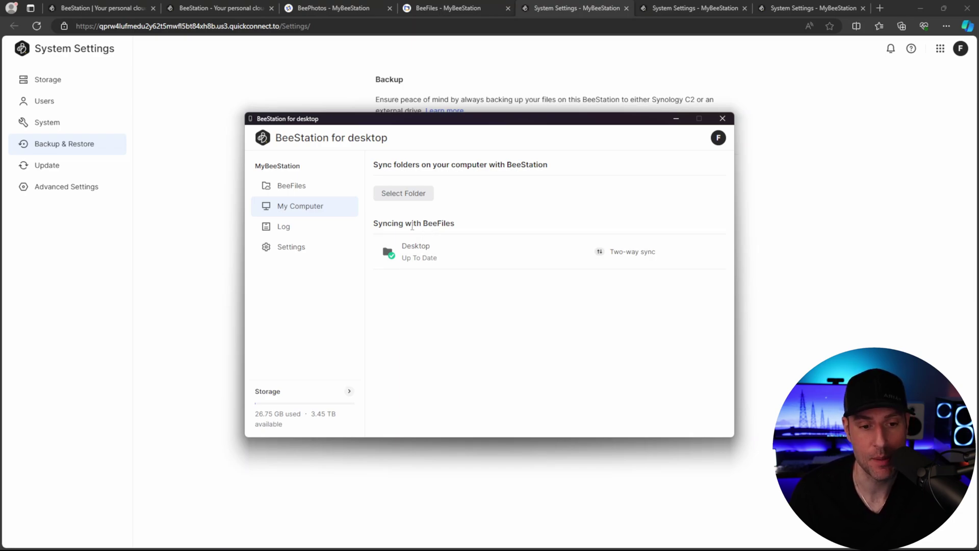
Confirm BeeFiles is up to date, then open the local BeeStation sync folder in File Explorer
left_click(280, 187)
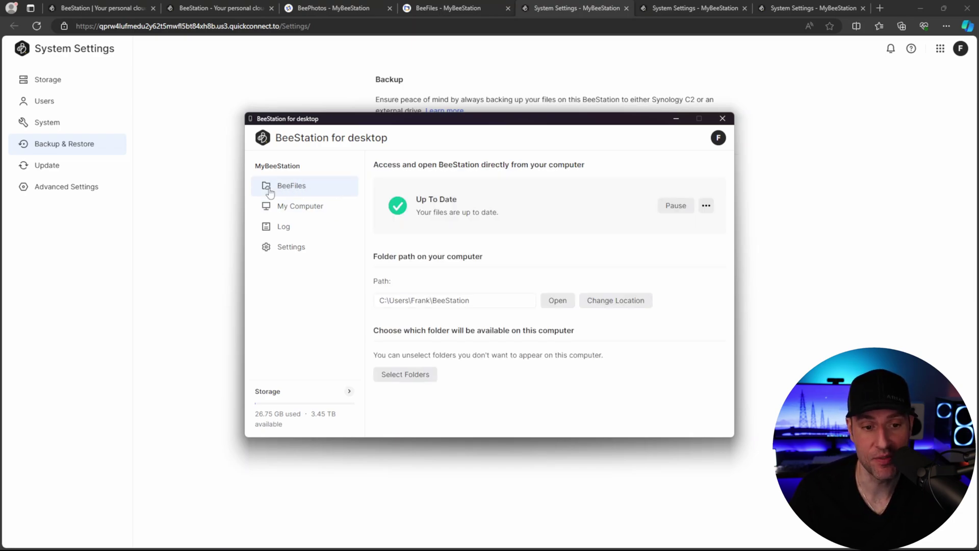
left_click(706, 205)
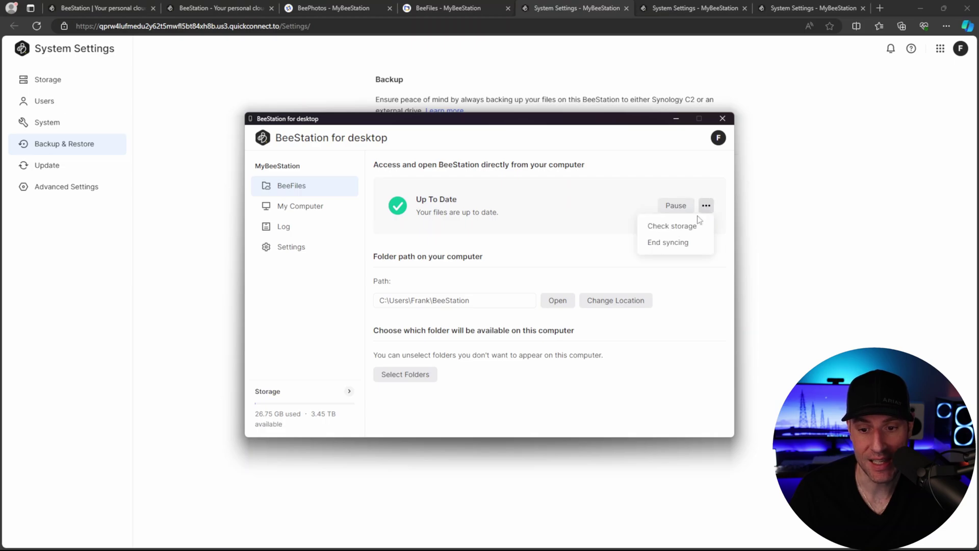
left_click(546, 251)
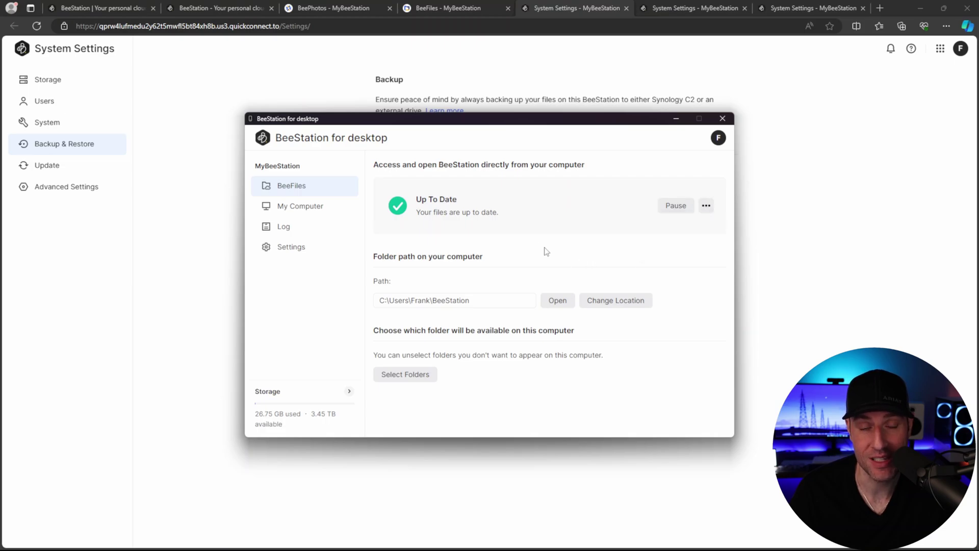
left_click(557, 300)
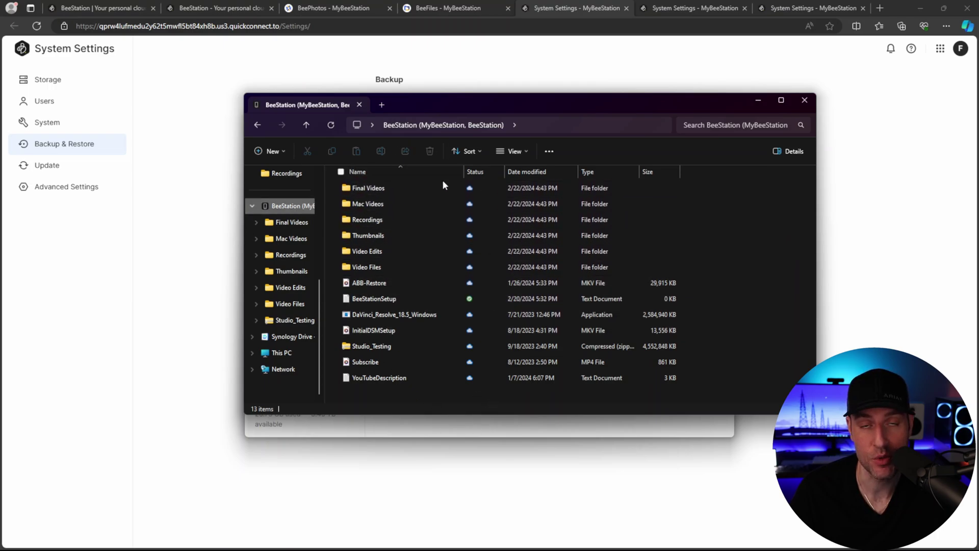
Minimize the File Explorer window showing the BeeStation folder
left_click(758, 100)
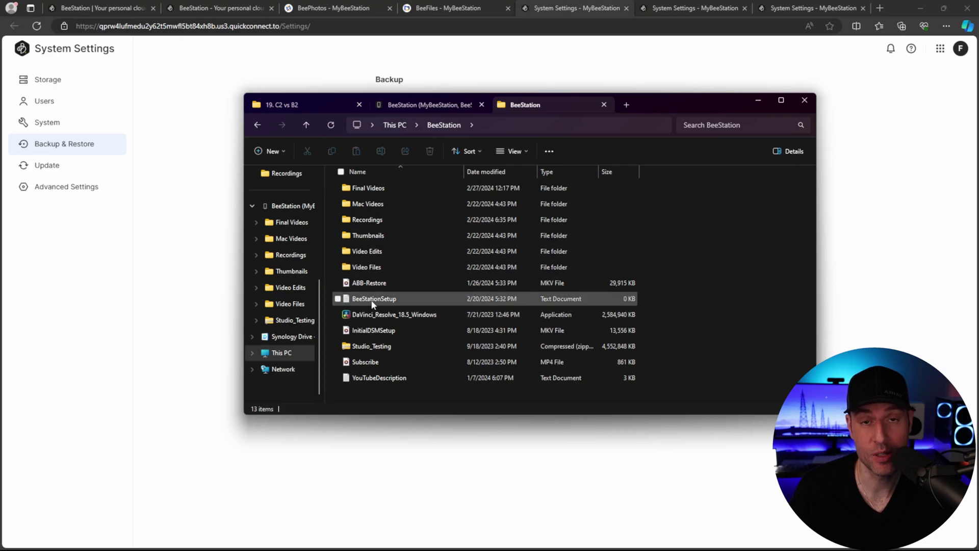
Open Final Videos > 19. C2 vs B2, then switch between the synced BeeStation tab and that folder
left_click(378, 193)
double_click(378, 193)
double_click(379, 203)
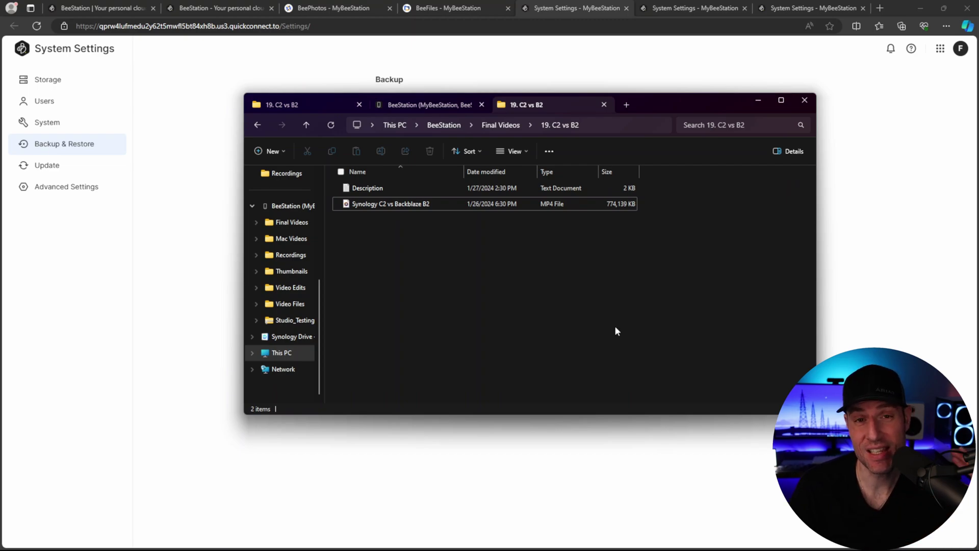
left_click(429, 105)
left_click(525, 107)
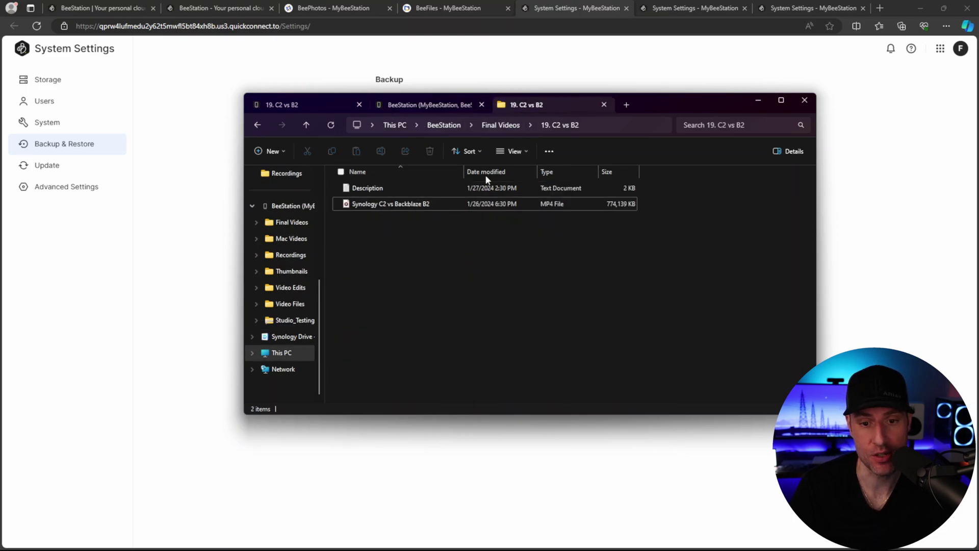
Return to the synced BeeStation tab and check the BeeStationSetup file's availability status
left_click(430, 105)
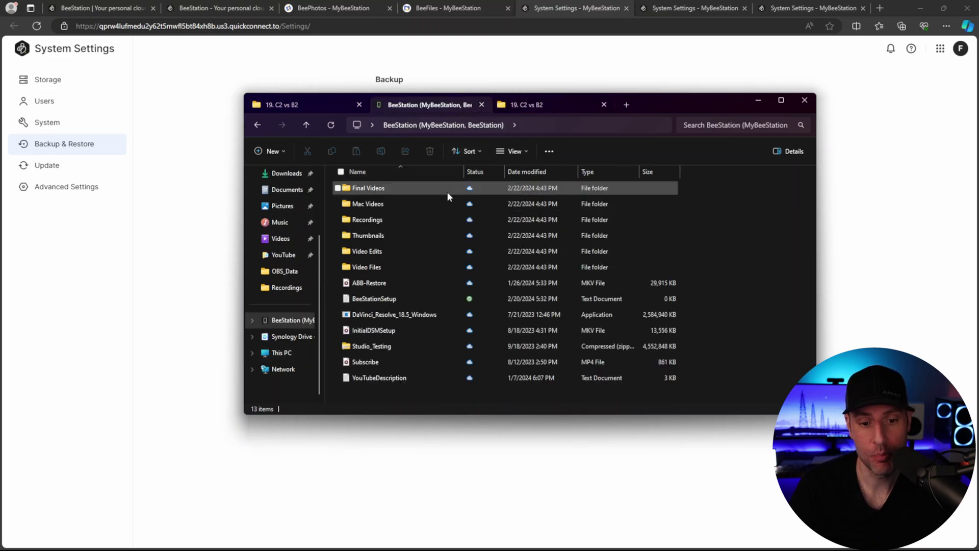
mouse_move(396, 299)
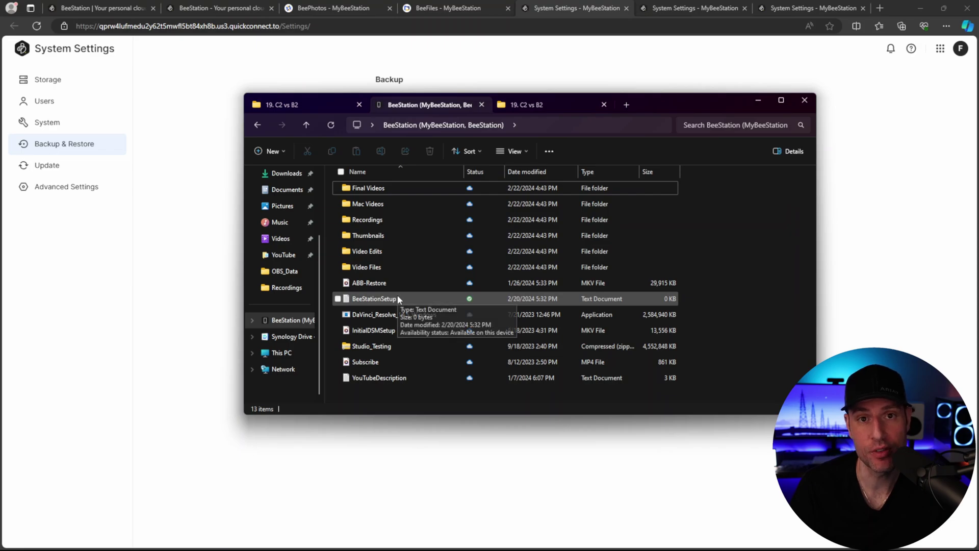